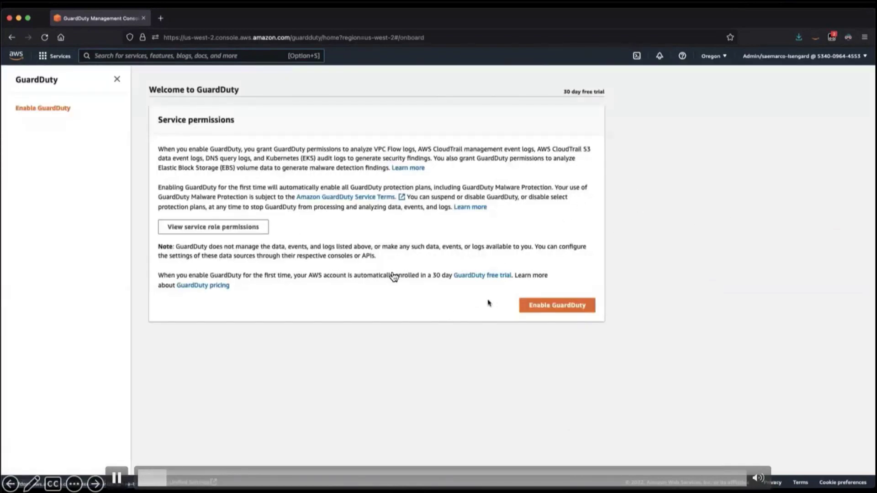
Step: Seek the demo video from the GuardDuty enablement page to the empty Findings page and hold it there
key(space)
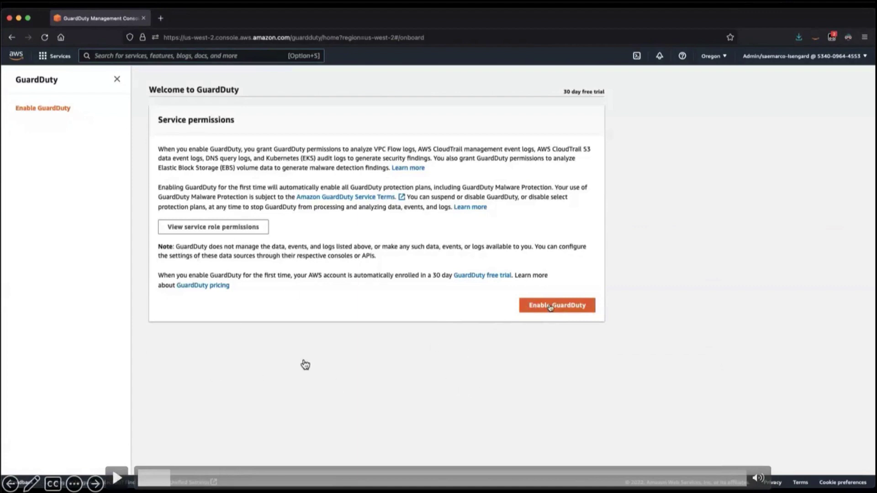
click(182, 478)
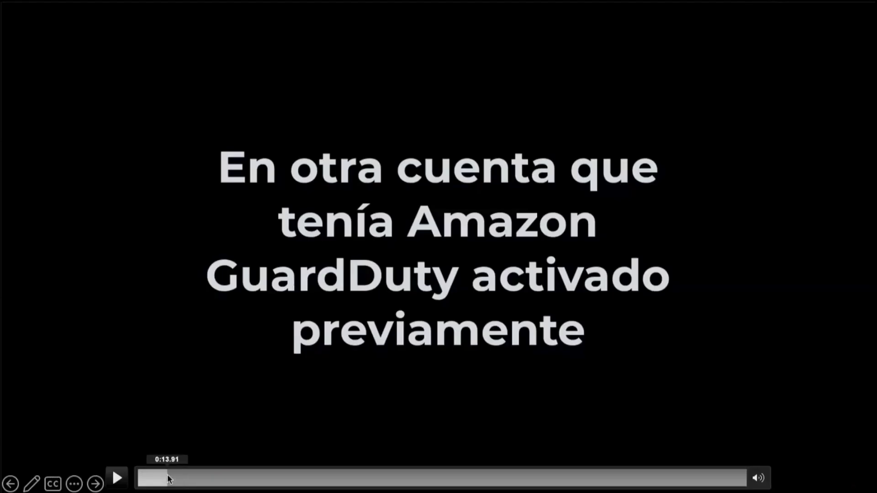
click(167, 478)
click(117, 478)
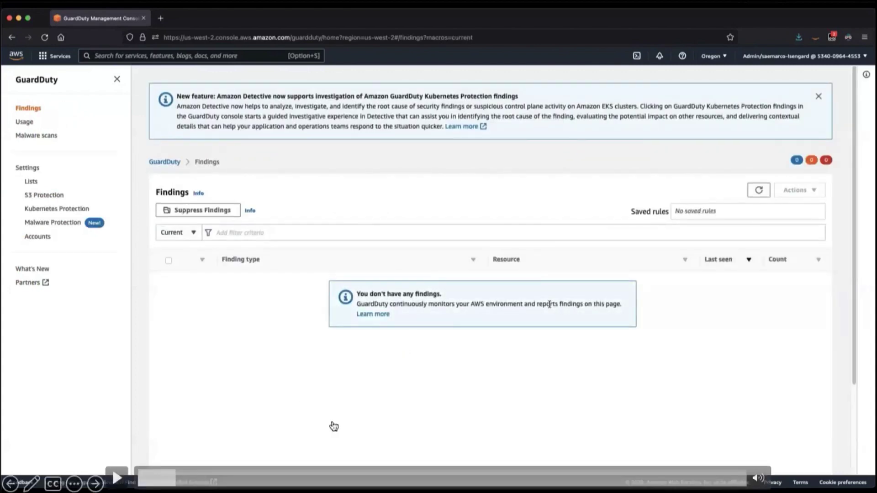
click(394, 375)
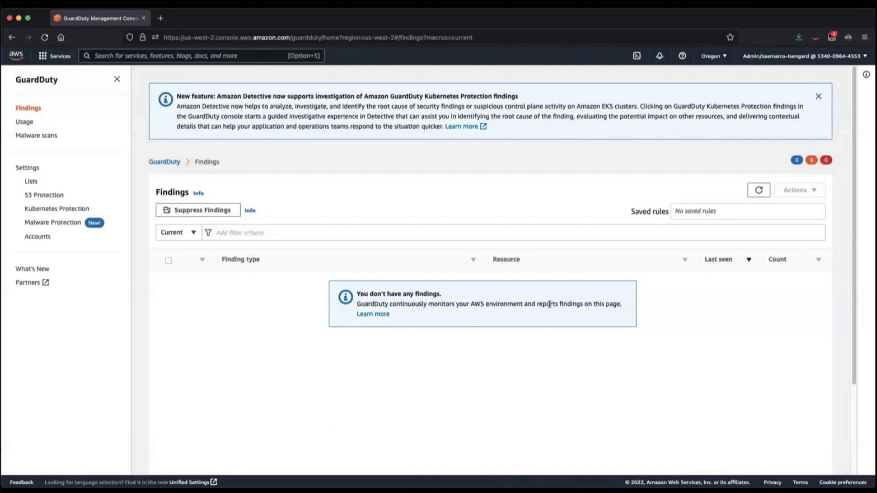
Step: Continue the demo video with the previously activated account and show its populated GuardDuty Findings list
mouse_move(569, 401)
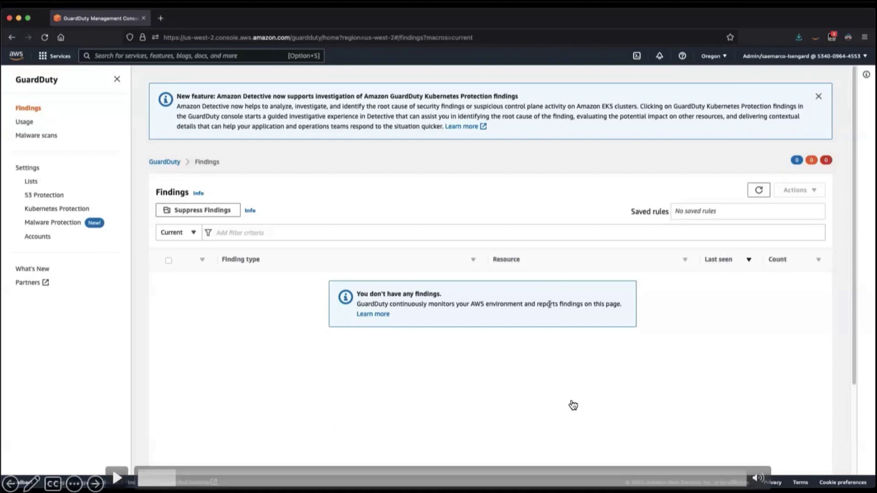
click(523, 381)
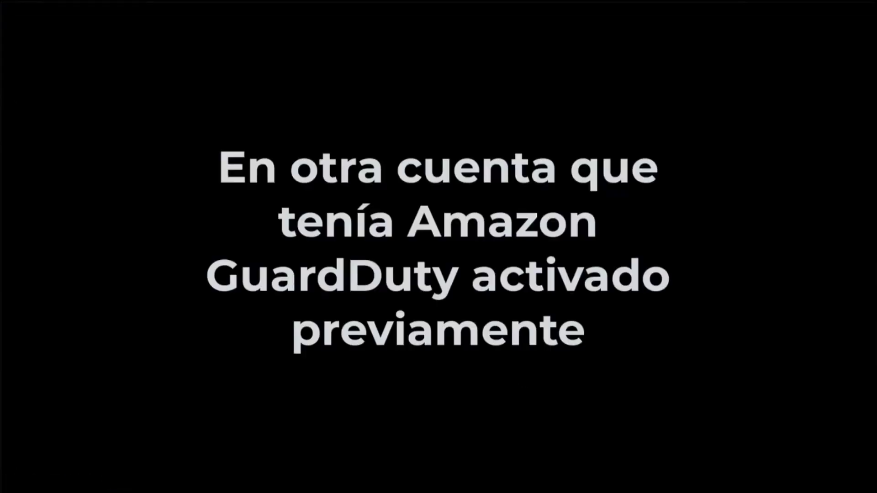
mouse_move(490, 338)
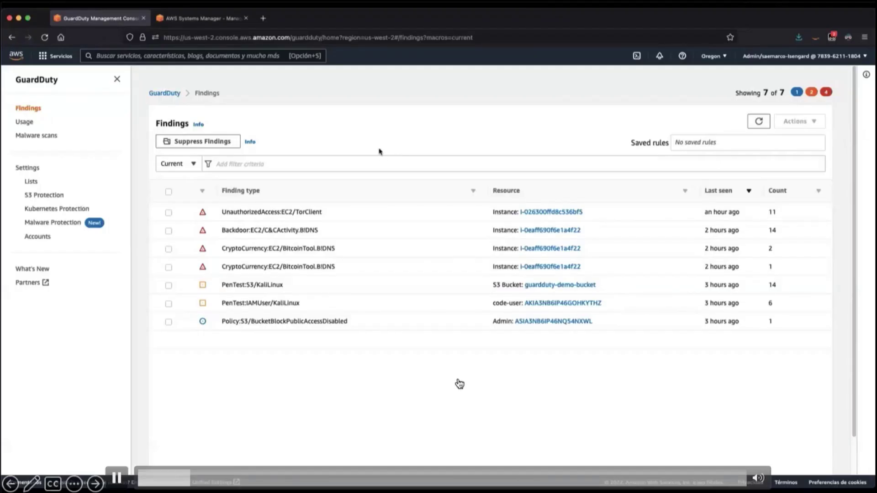
click(462, 386)
click(461, 386)
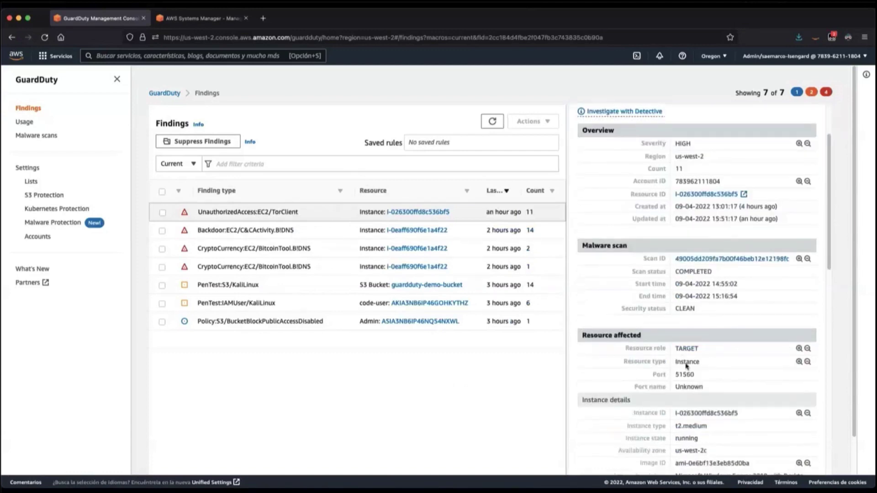
Step: Review the affected resource and instance details of the UnauthorizedAccess:EC2/TorClient finding
scroll(666, 336, down, 3)
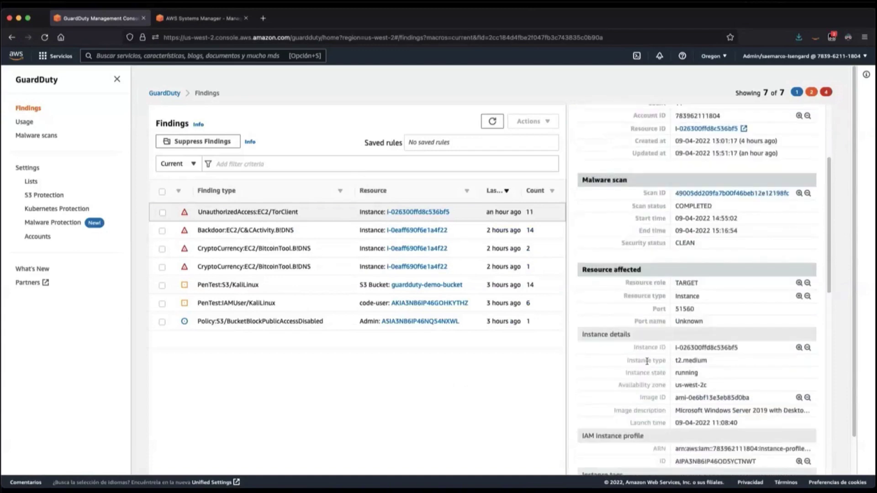
scroll(647, 361, down, 4)
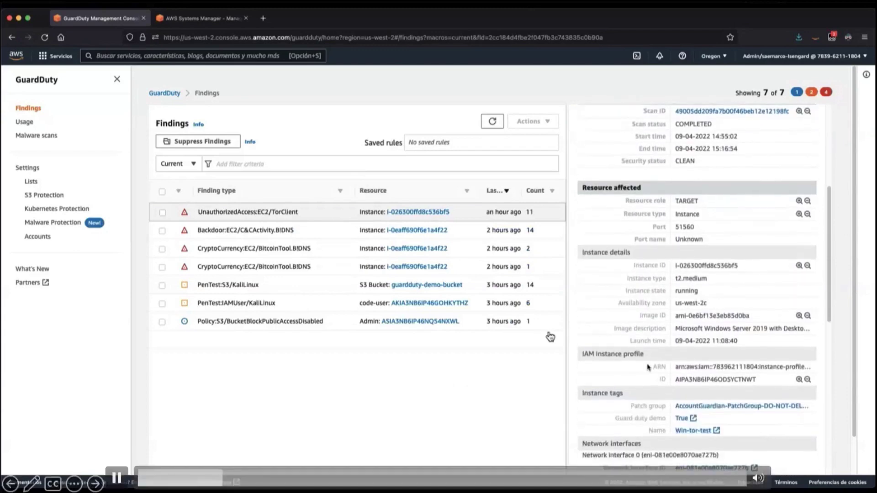
key(space)
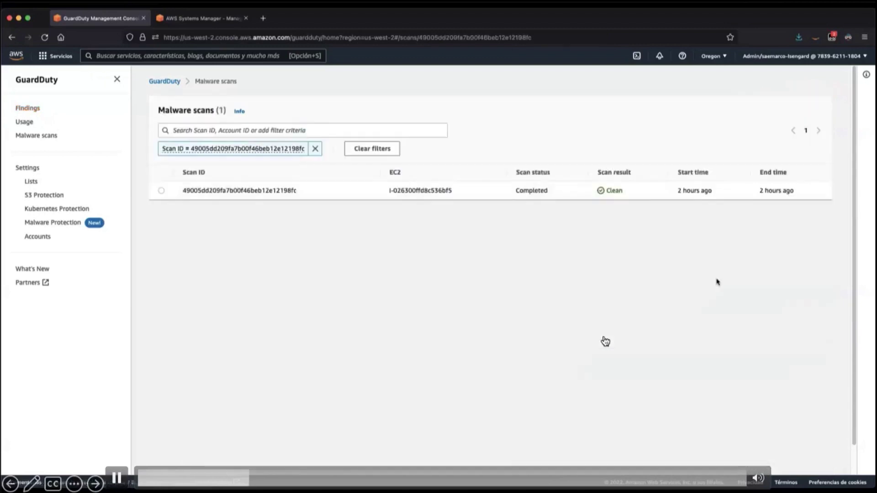
Step: Rewind the demo video to the TorClient finding's malware scan and replay it through the scan's details
click(605, 342)
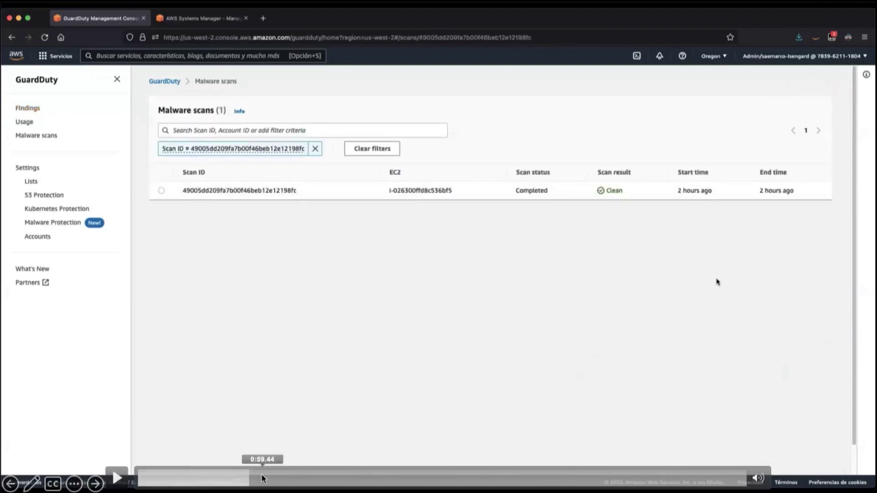
click(245, 483)
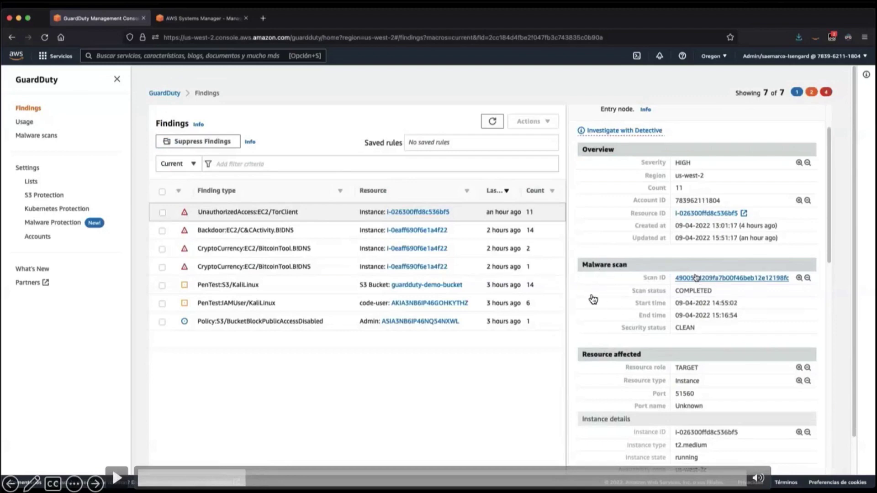
key(space)
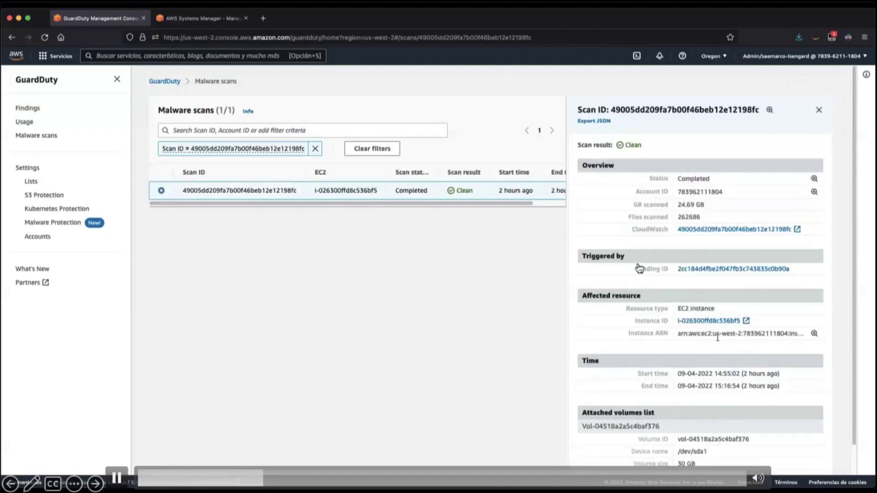
click(480, 304)
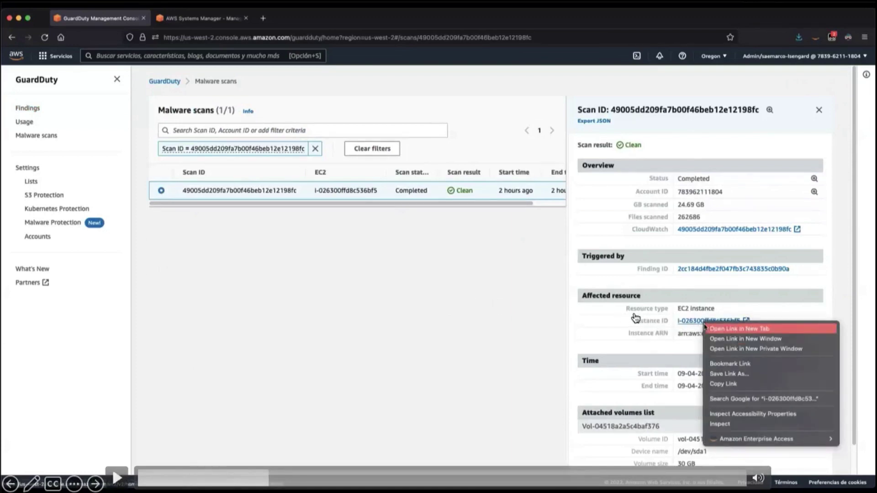
Step: Skip the demo video past the affected EC2 instance to the Fleet Manager remote desktop session with Tor Browser open
click(565, 303)
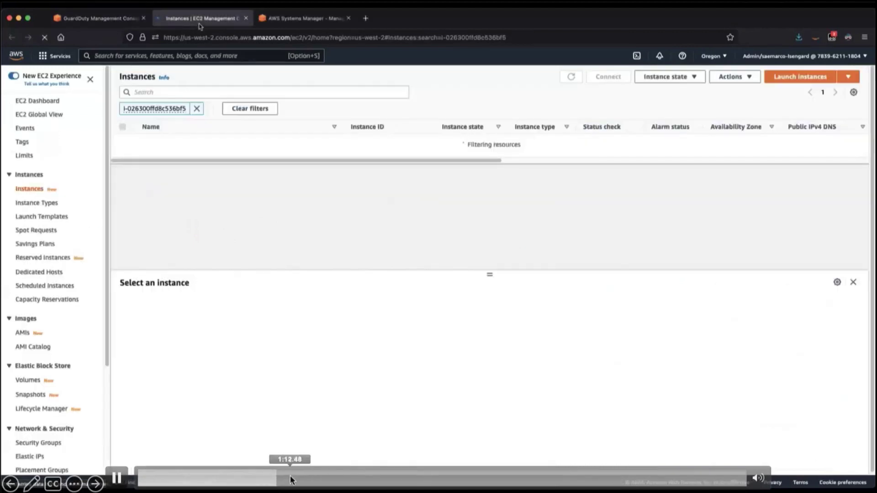
click(289, 479)
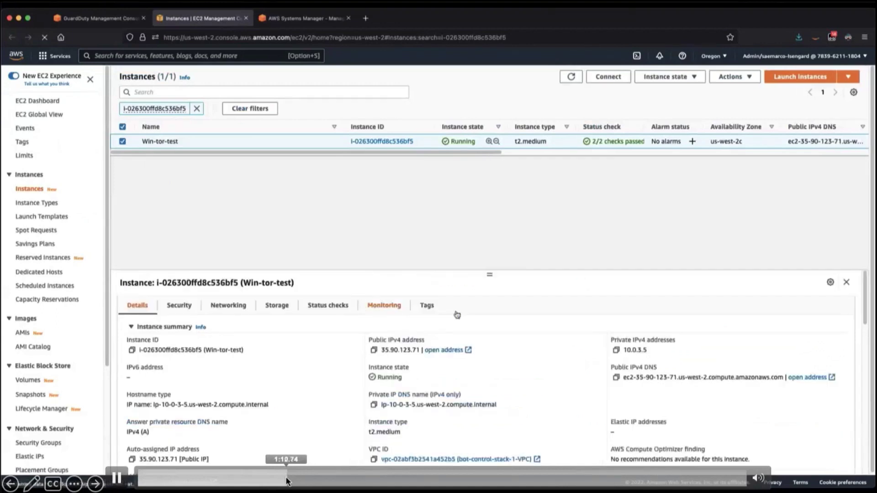
click(309, 481)
click(527, 276)
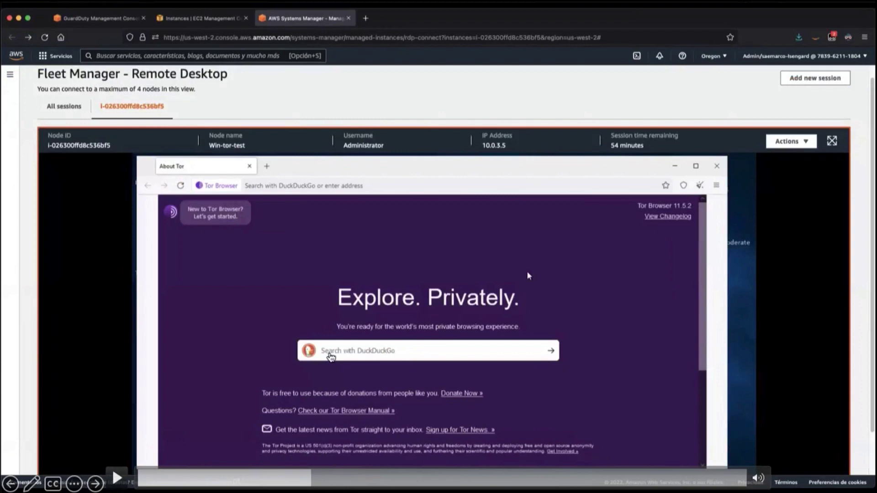
Step: Examine the Win-tor-test node's IP address in the demo video's remote desktop session and resume playback
click(120, 479)
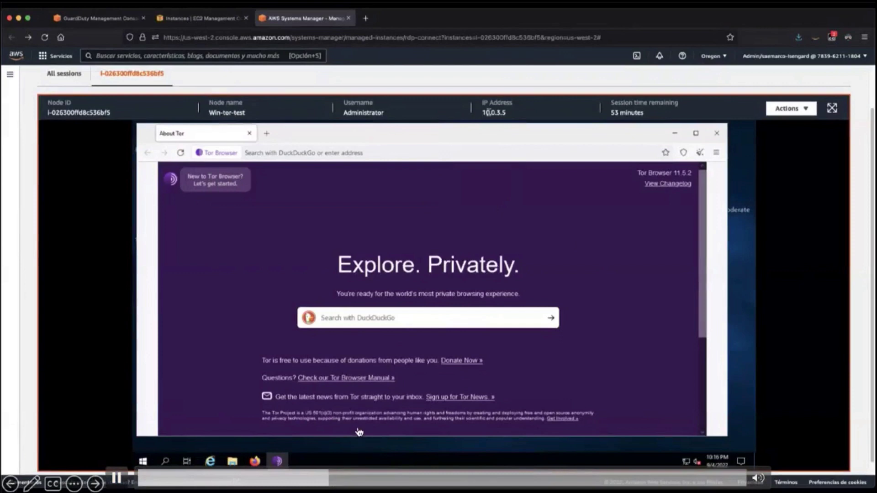
key(space)
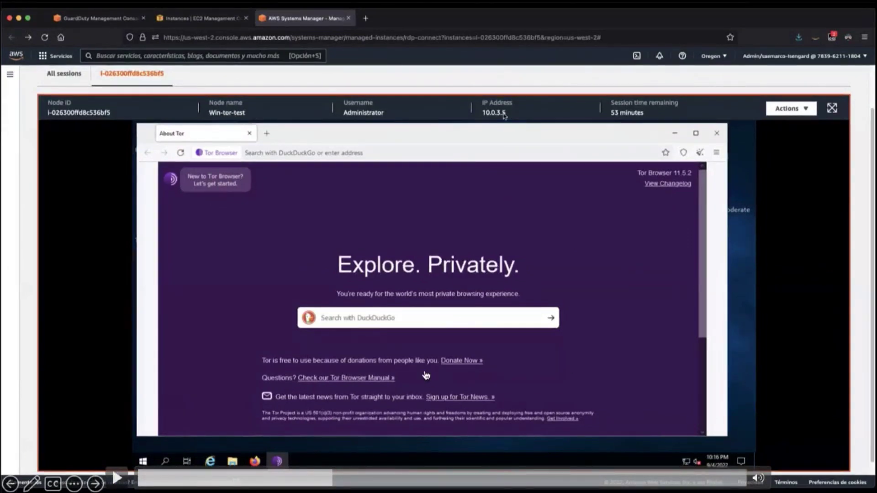
click(116, 478)
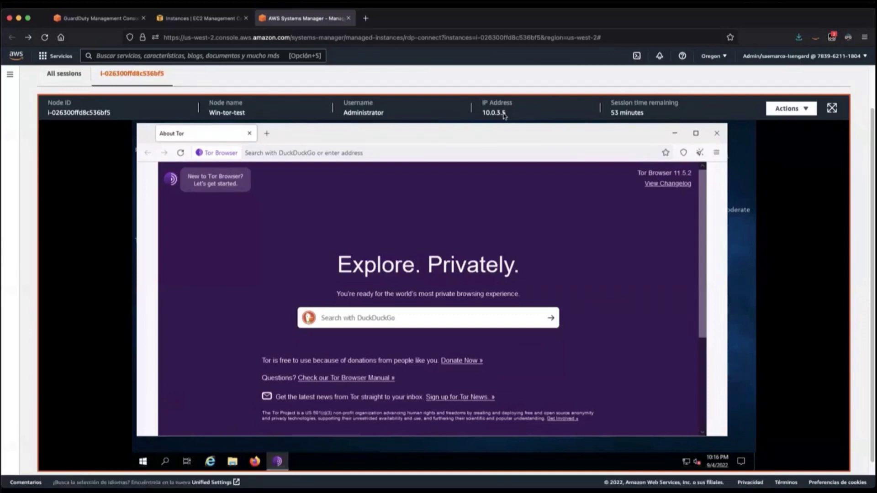
Step: Skip the demo video ahead through the CryptoCurrency:EC2/BitcoinTool.B!DNS finding to the PenTest:S3/KaliLinux finding
mouse_move(194, 418)
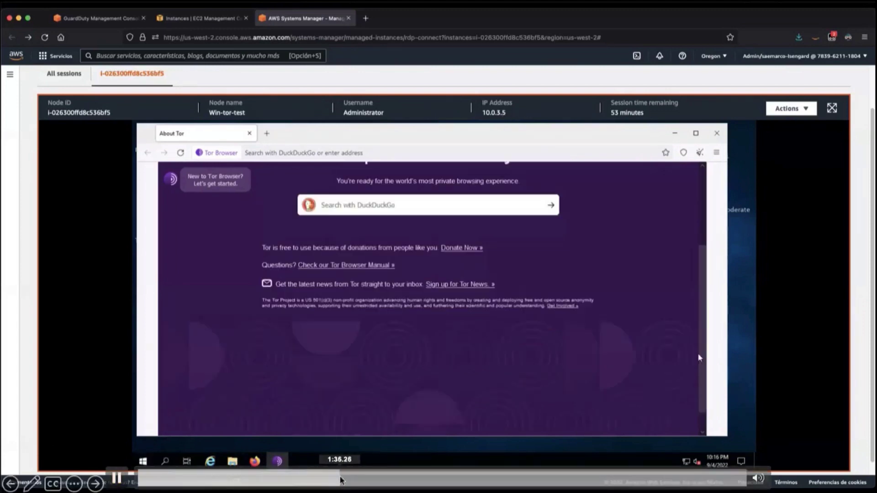
click(355, 477)
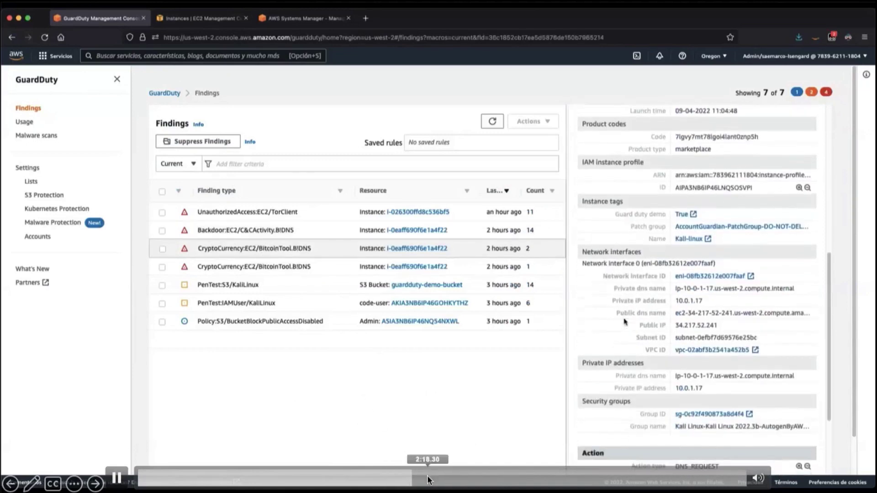
click(428, 477)
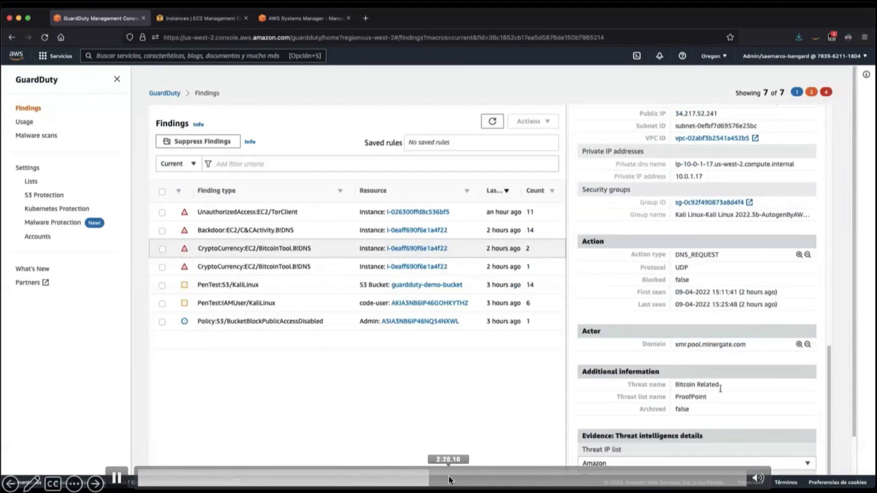
drag(449, 475, 472, 481)
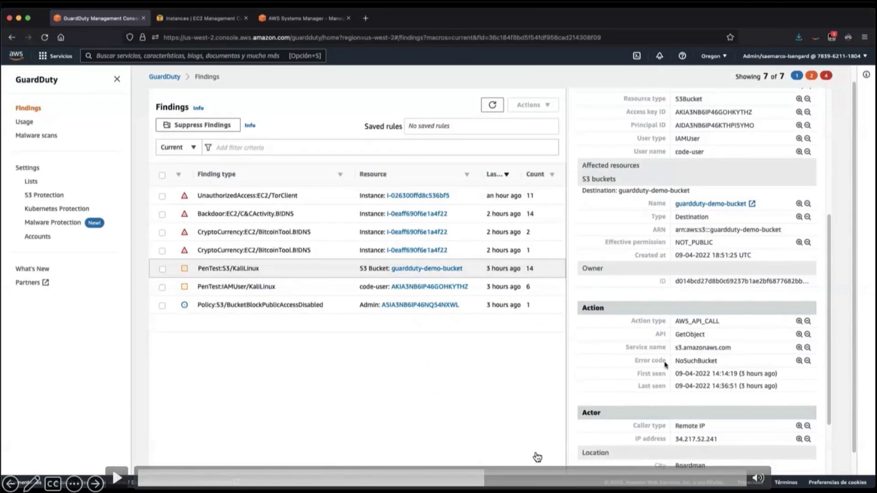
Step: Show the S3 and curl commands in the demo's Kali Linux terminals, and skip ahead to the PenTest:IAMUser/KaliLinux finding
click(606, 476)
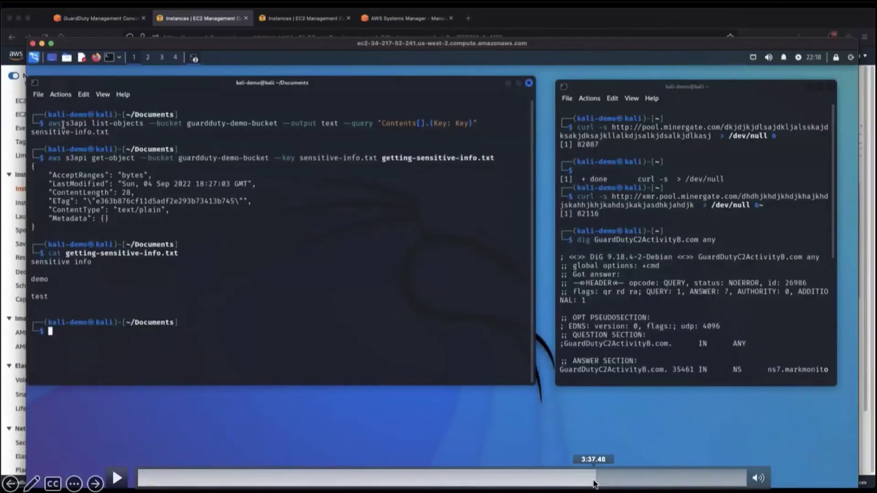
click(589, 484)
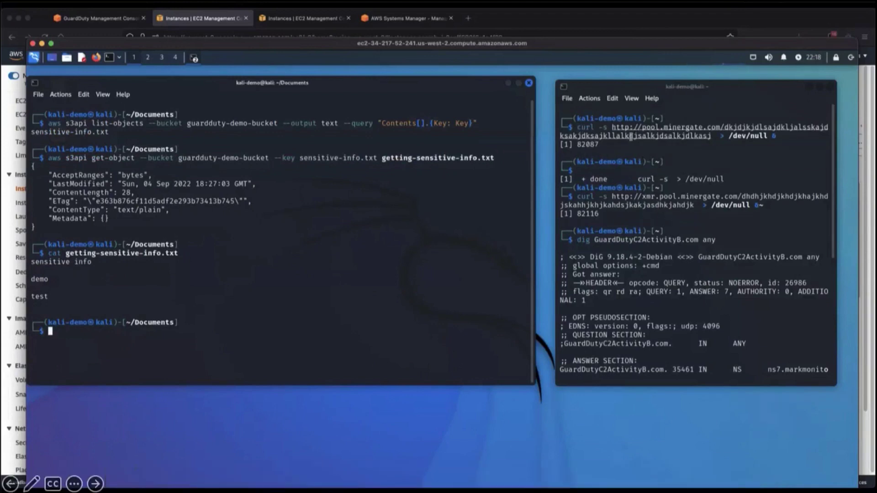
mouse_move(683, 454)
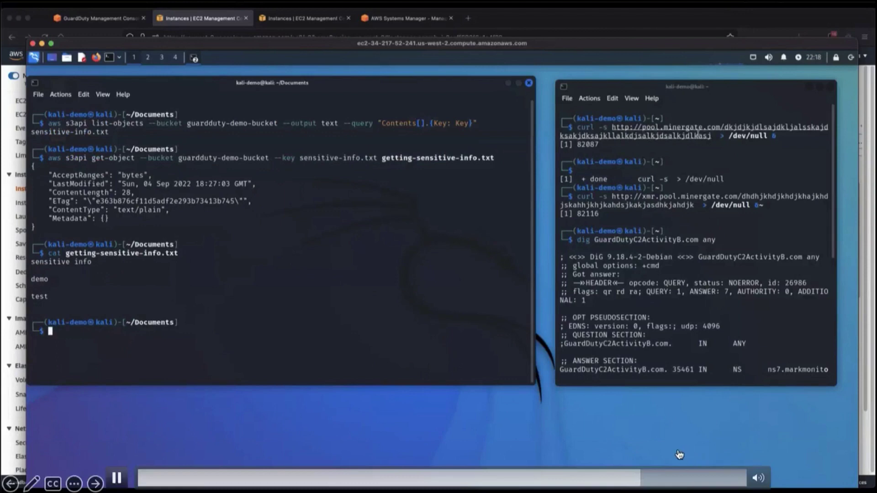
click(685, 483)
click(682, 483)
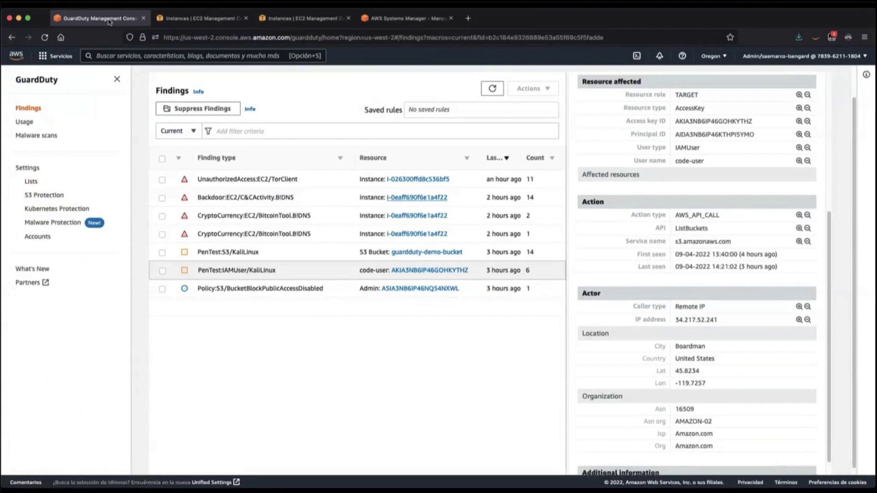
Step: Resume the demo video and pause it on the S3 Protection settings
mouse_move(356, 358)
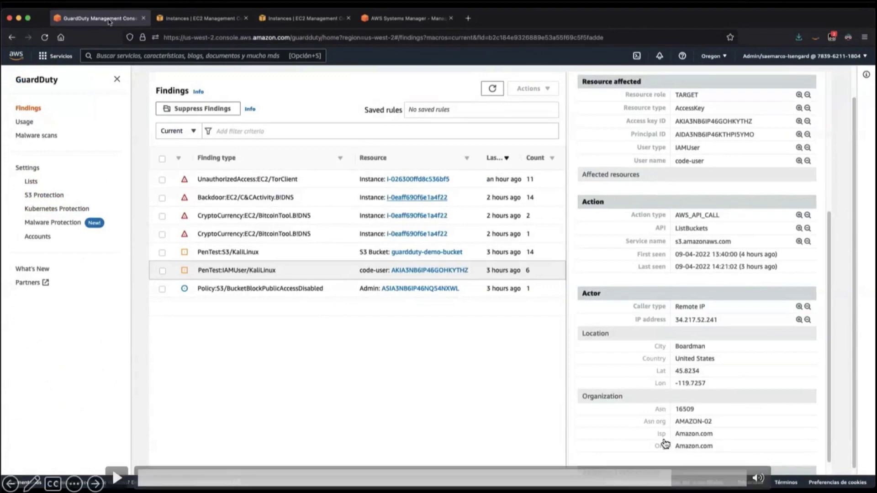
click(620, 410)
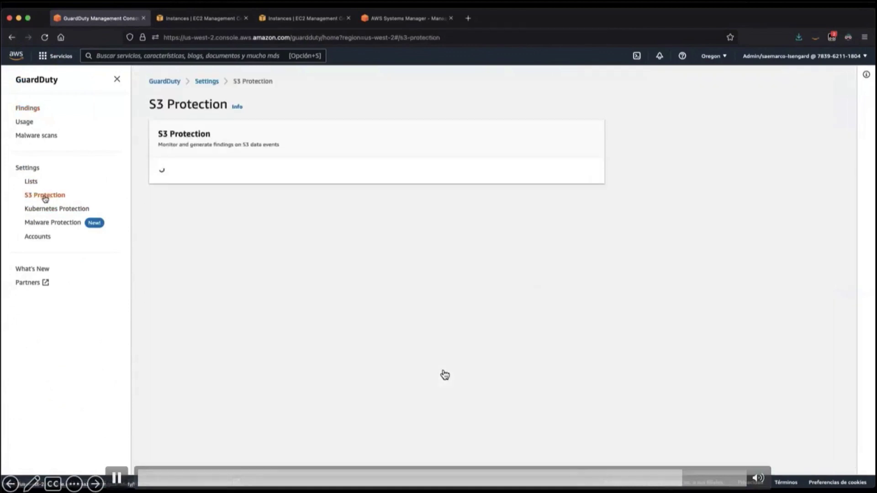
click(445, 374)
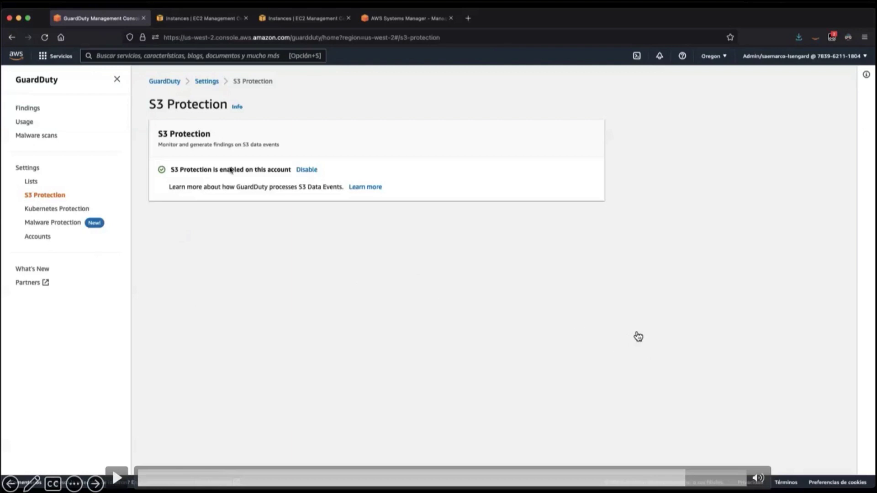
Step: Skip the demo video past the Malware Protection scan options to the Usage page's cost breakdown by data source
mouse_move(341, 310)
click(727, 480)
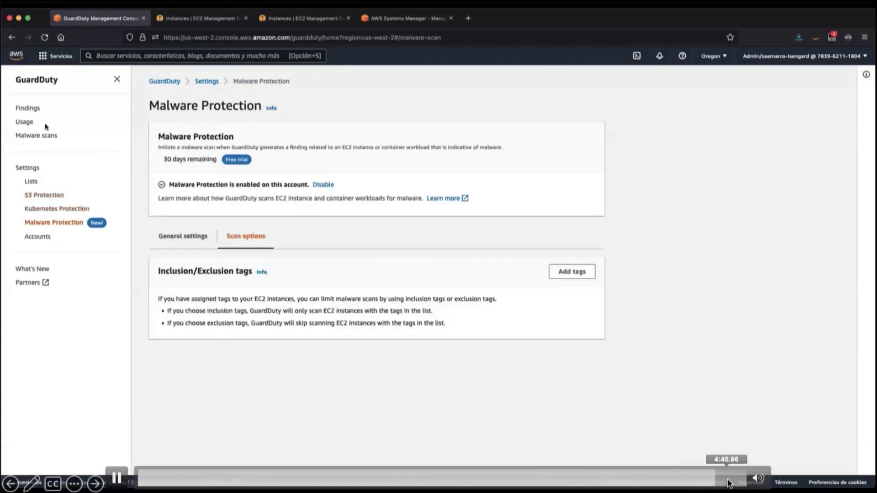
click(727, 481)
click(725, 485)
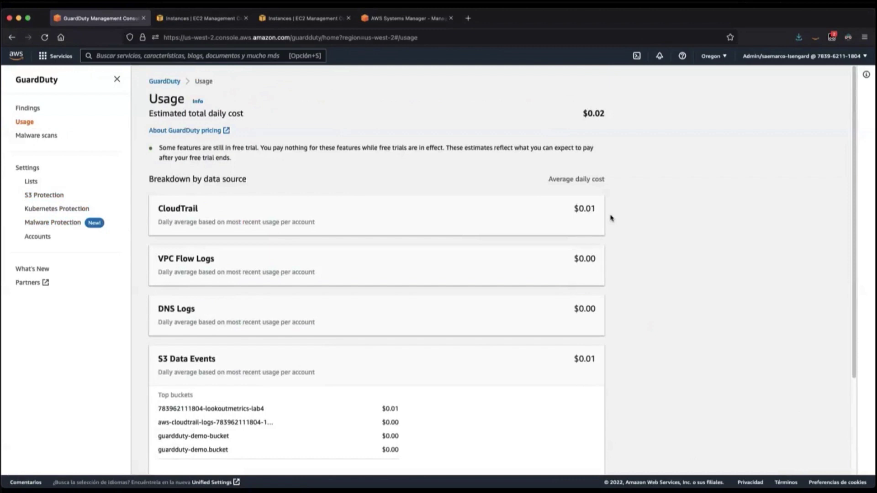
mouse_move(440, 241)
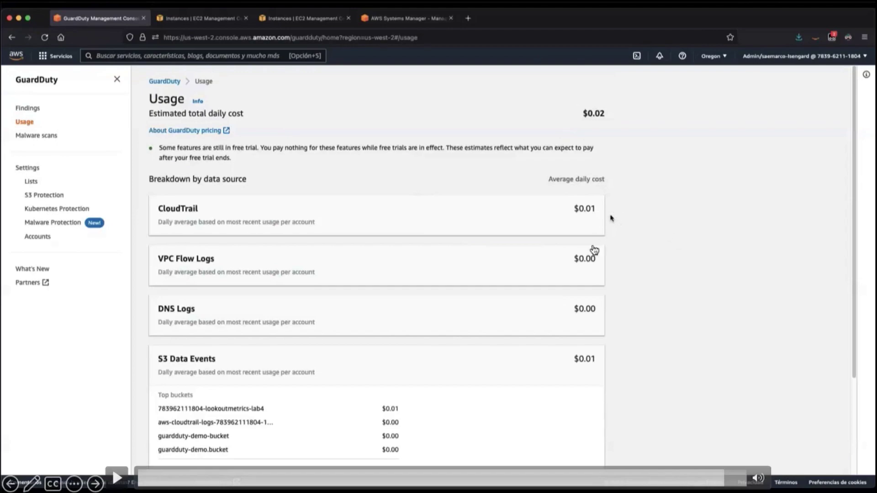
key(Right)
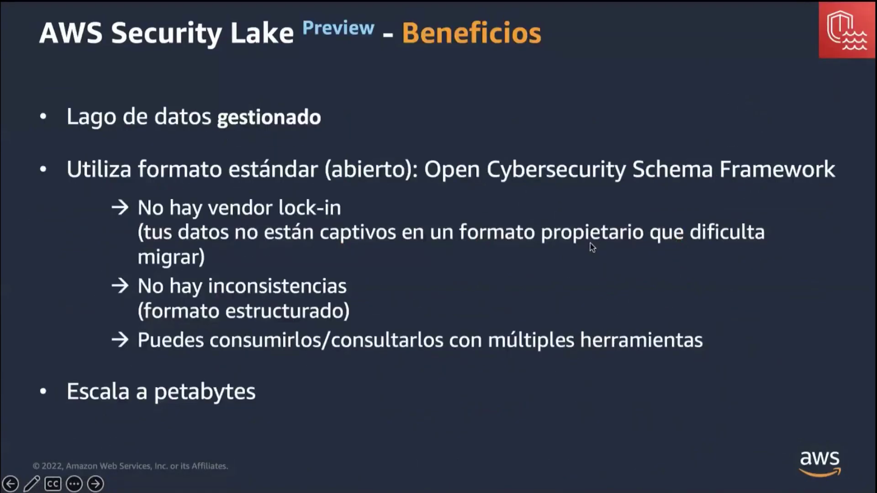
key(Right)
key(Right)
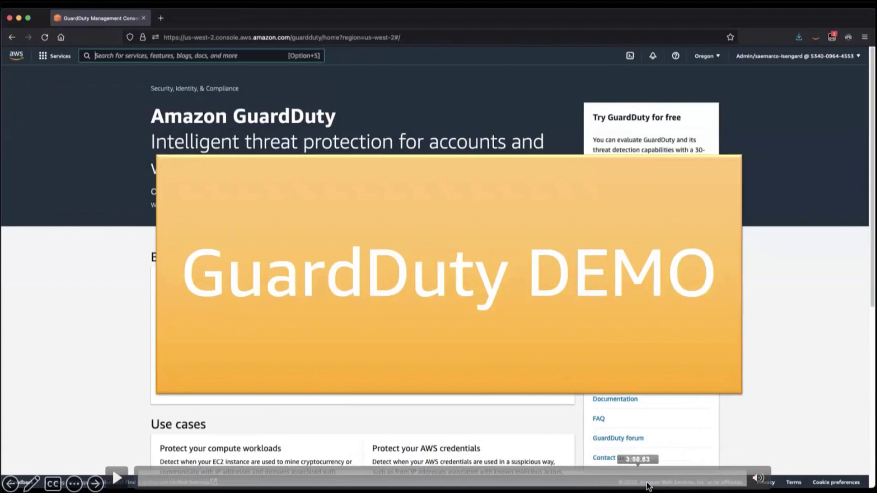
Step: Seek the GuardDuty demo video back to the Usage page and resume playback
click(665, 470)
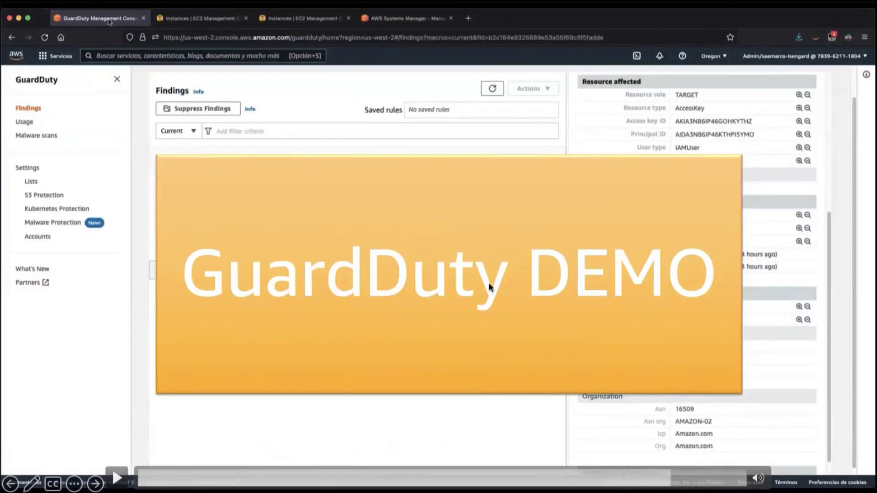
click(717, 469)
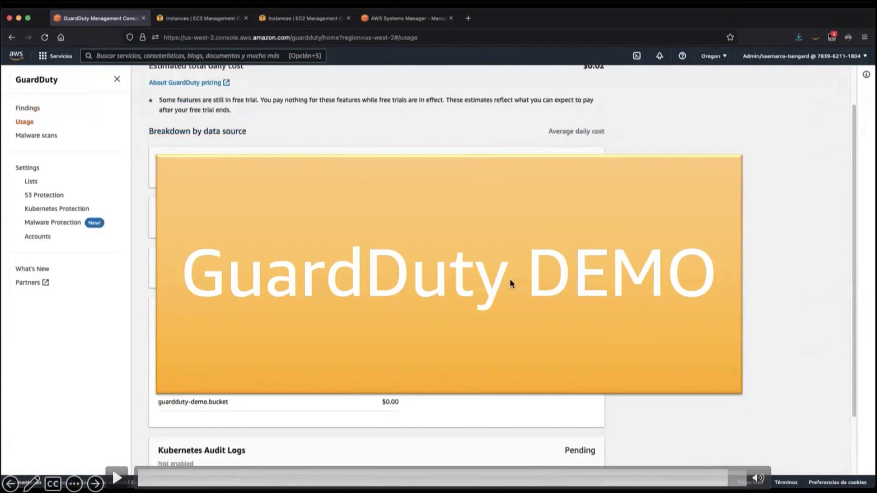
click(771, 312)
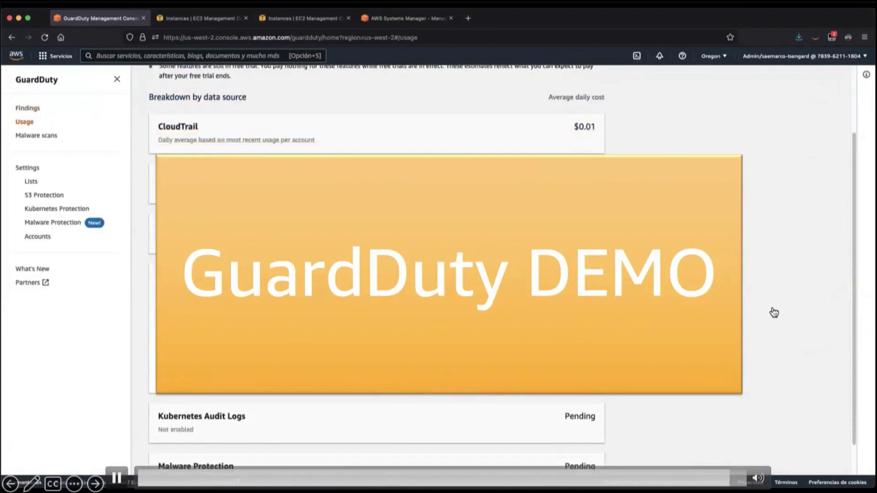